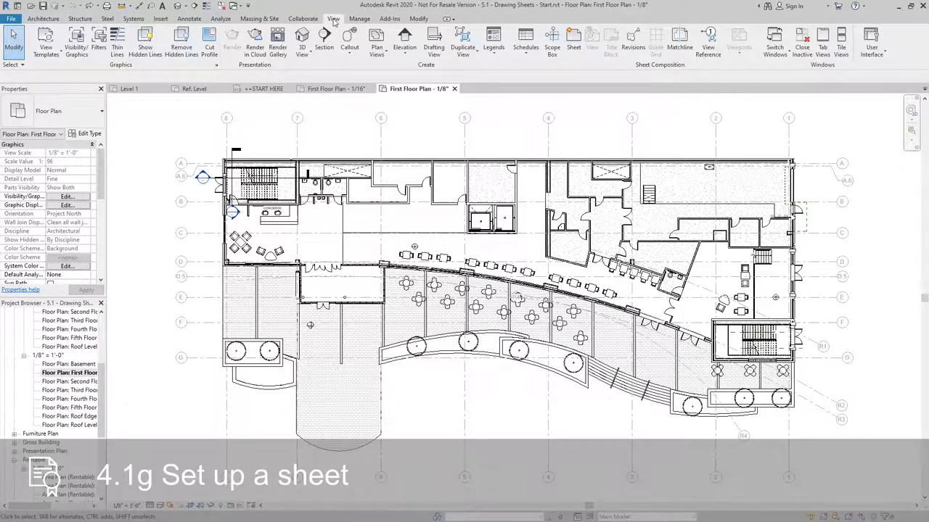
# Load the E1 30 x 42 Horizontal titleblock from the Titleblocks folder and create sheet A-012 with it
pyautogui.click(574, 42)
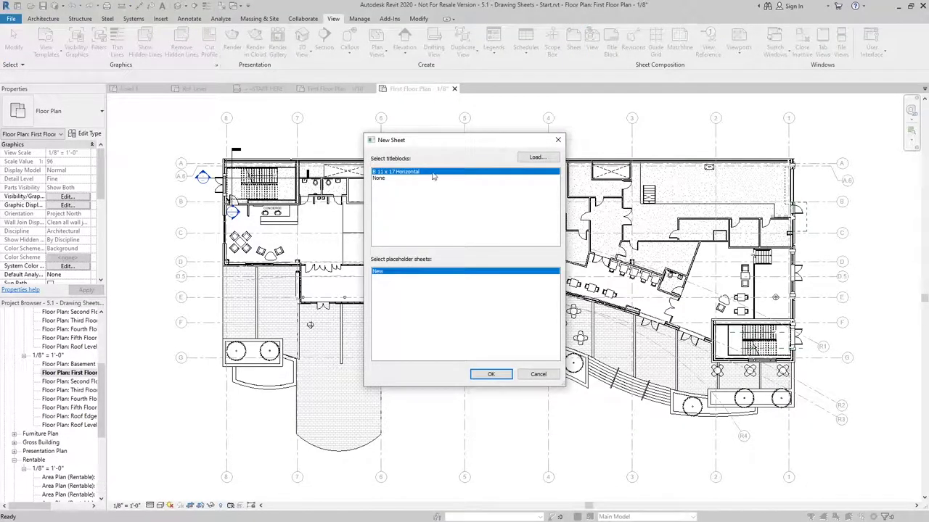
pyautogui.click(537, 156)
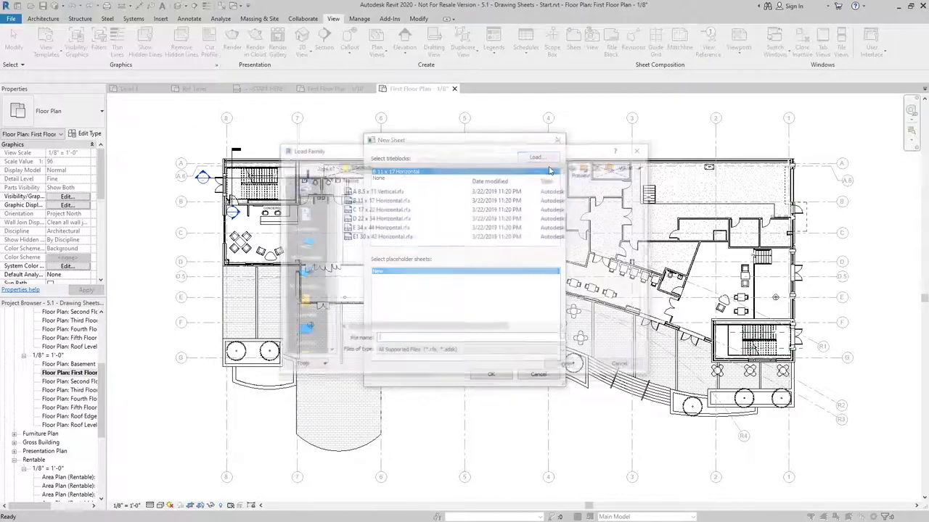
pyautogui.click(473, 167)
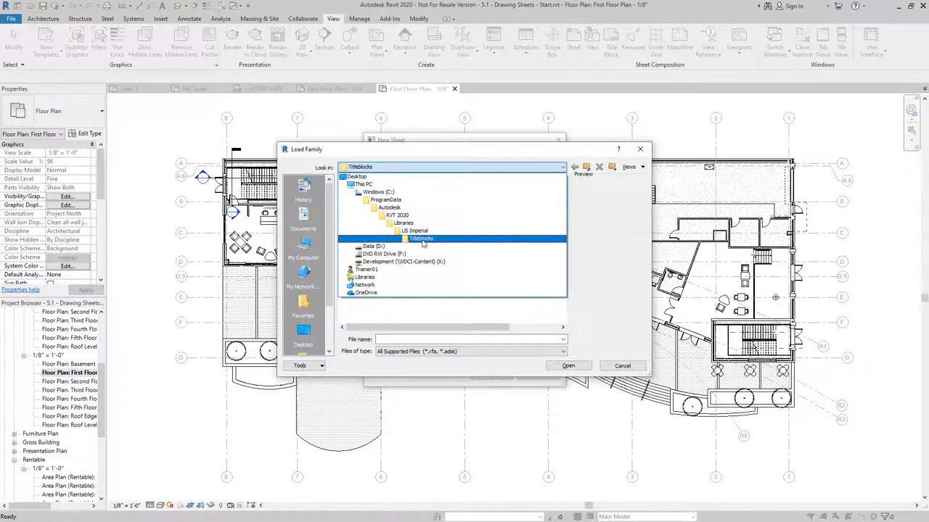
pyautogui.click(422, 239)
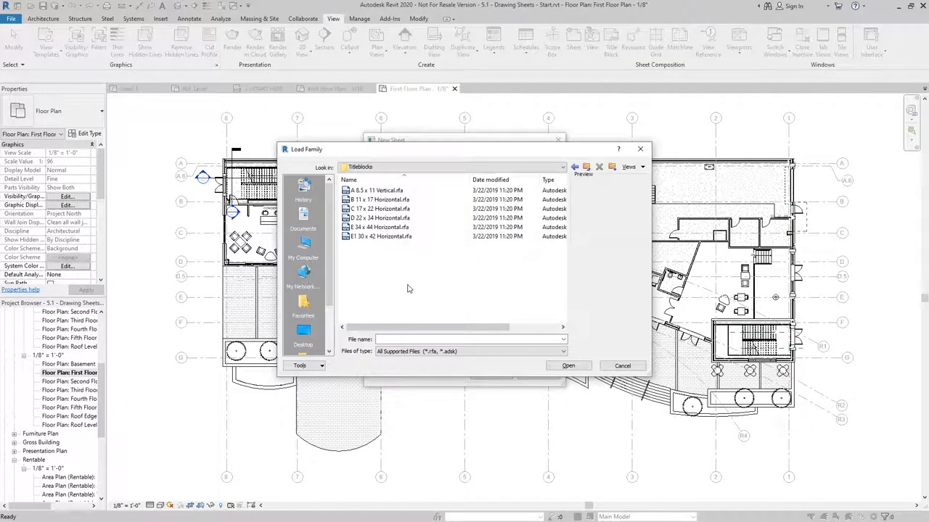
pyautogui.click(378, 238)
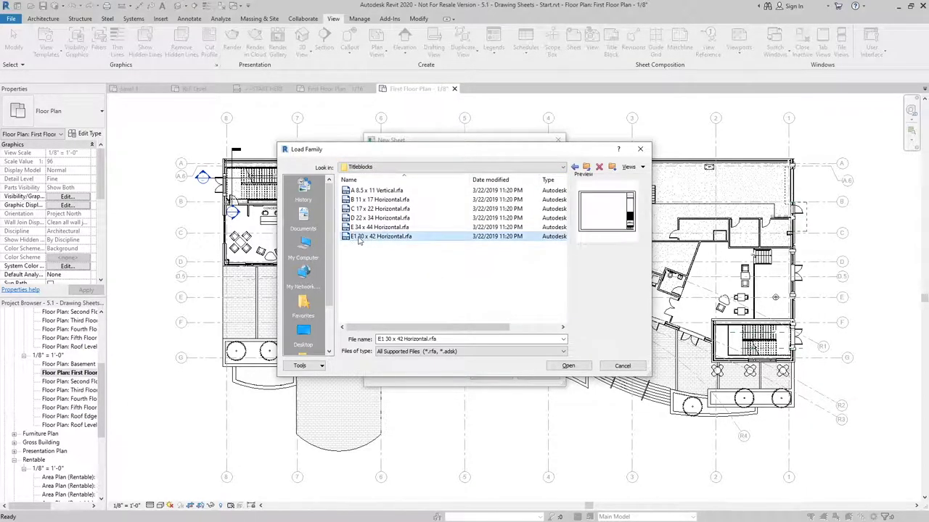
pyautogui.click(573, 368)
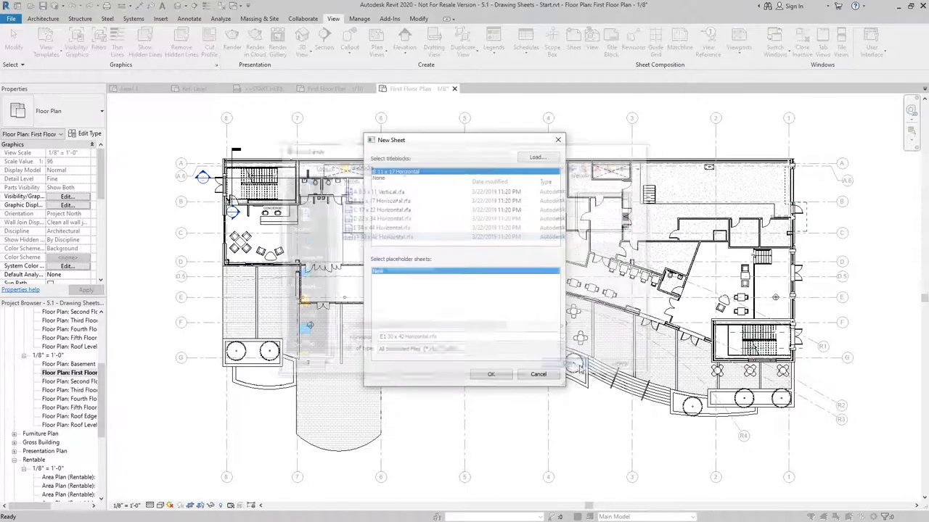
pyautogui.click(489, 373)
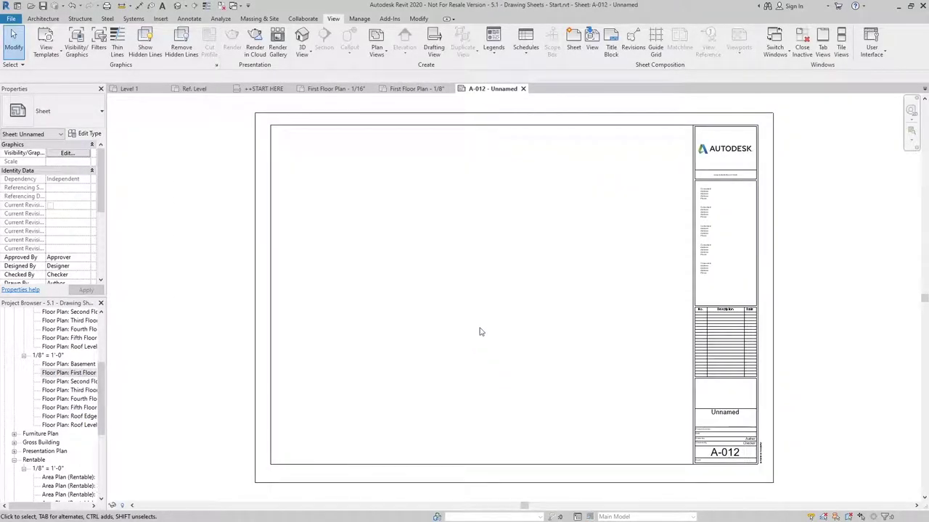
# Place the 1/8" First Floor plan as a viewport in the upper area of sheet A-012
pyautogui.click(72, 373)
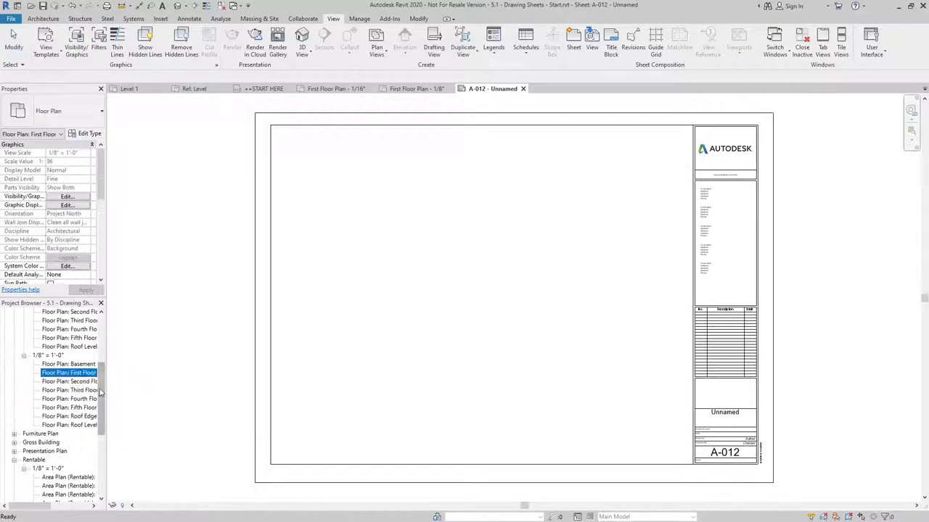
pyautogui.moveTo(100, 392); pyautogui.dragTo(106, 357)
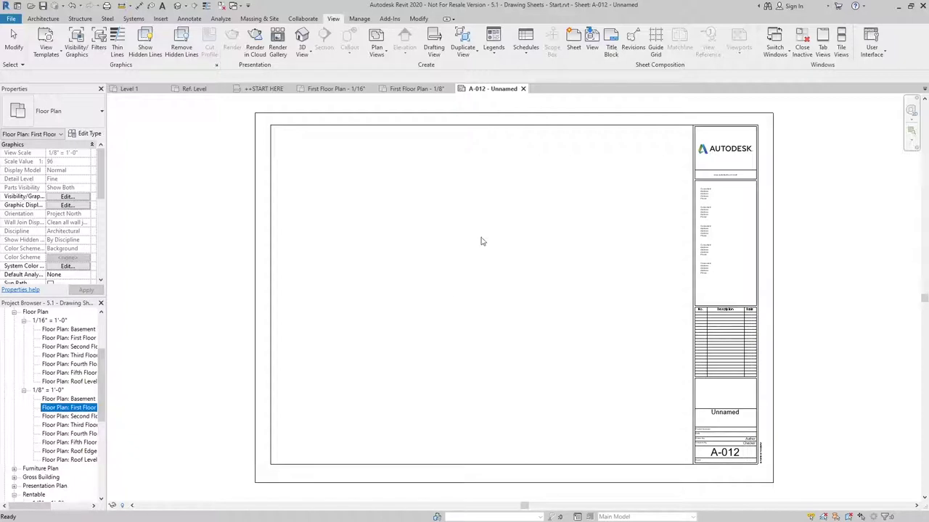
pyautogui.moveTo(481, 232)
pyautogui.mouseDown()
pyautogui.moveTo(525, 230)
pyautogui.moveTo(486, 246)
pyautogui.mouseUp()
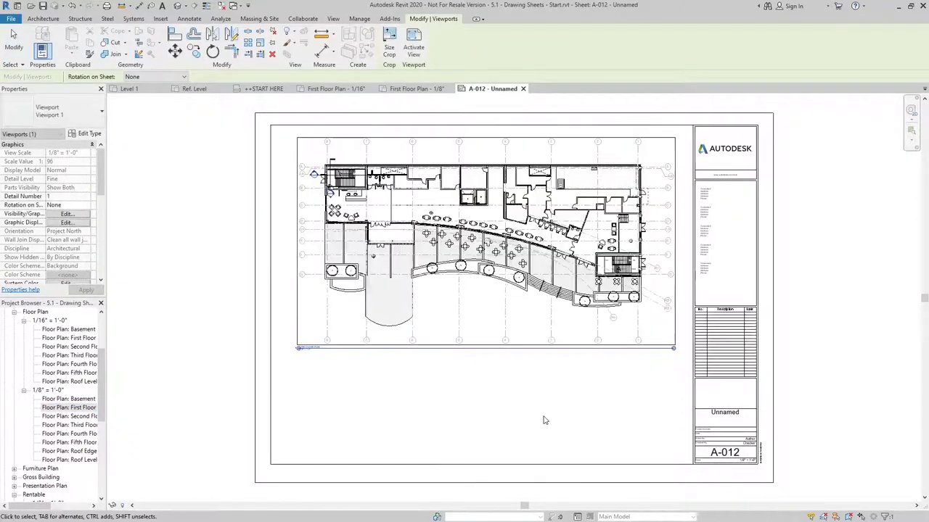
pyautogui.click(543, 419)
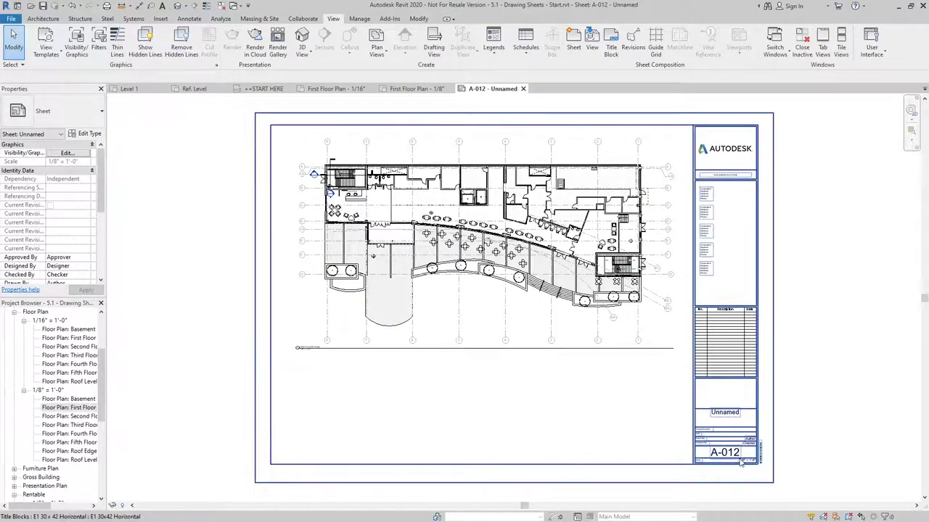
# Change the sheet number in the title block to A-201
pyautogui.click(717, 456)
pyautogui.click(728, 453)
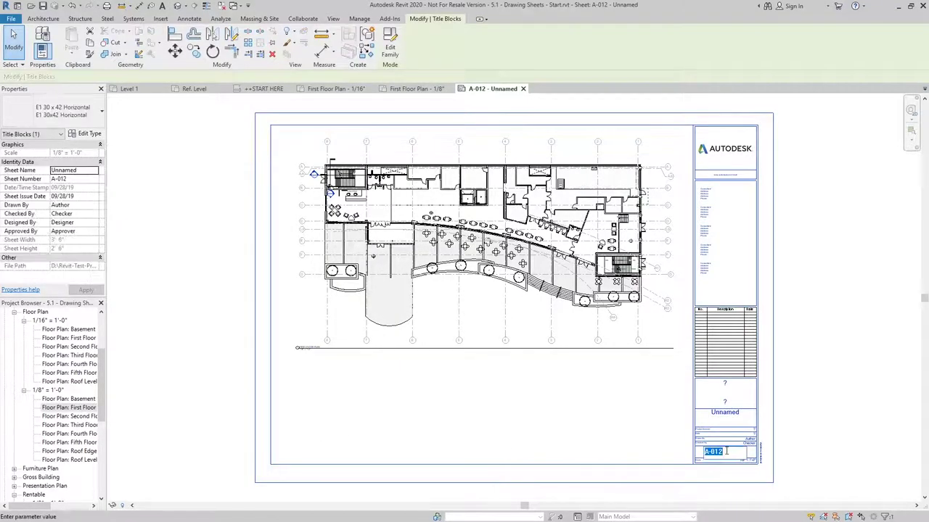
pyautogui.write('a-')
pyautogui.write('-')
pyautogui.press('Return')
pyautogui.click(642, 395)
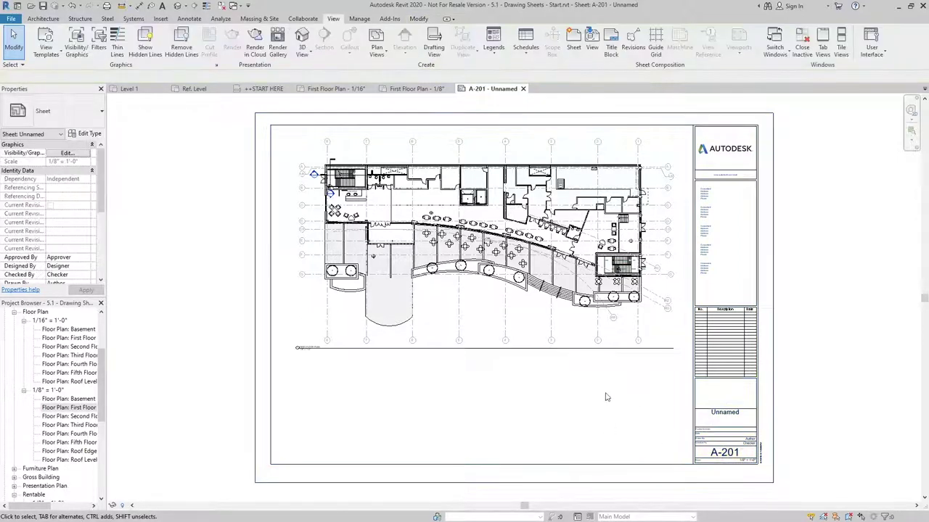
# Name the sheet FIRST FLOOR PLAN in the title block
pyautogui.click(744, 411)
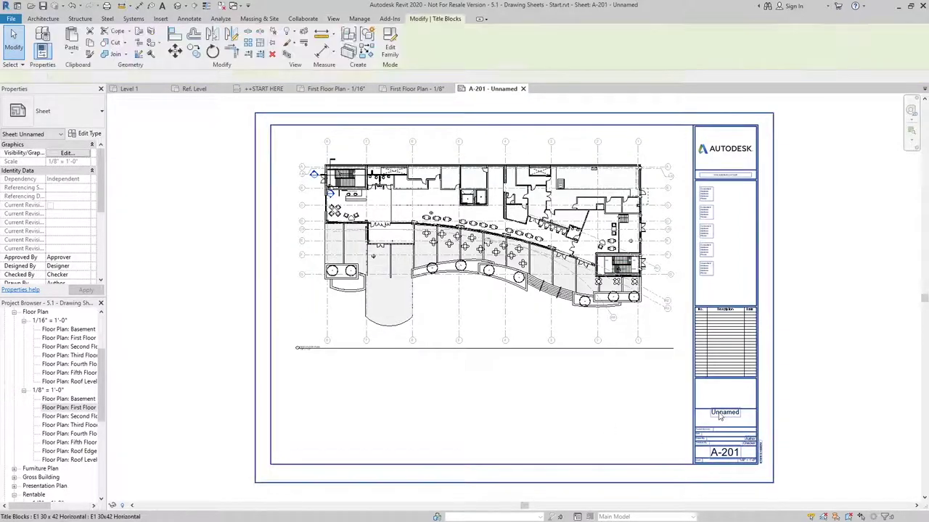
pyautogui.click(744, 411)
pyautogui.write('F')
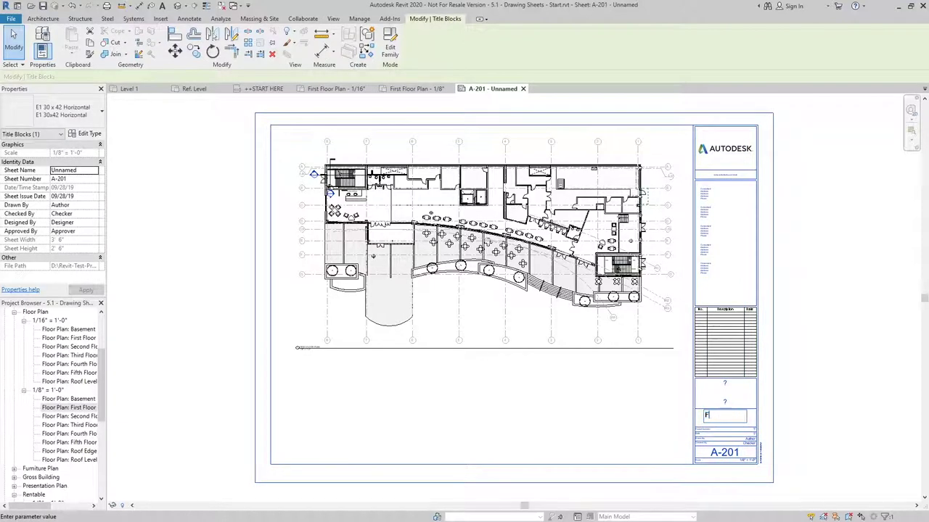
pyautogui.write('IRST FLOOR PLAN')
pyautogui.click(409, 332)
pyautogui.click(425, 429)
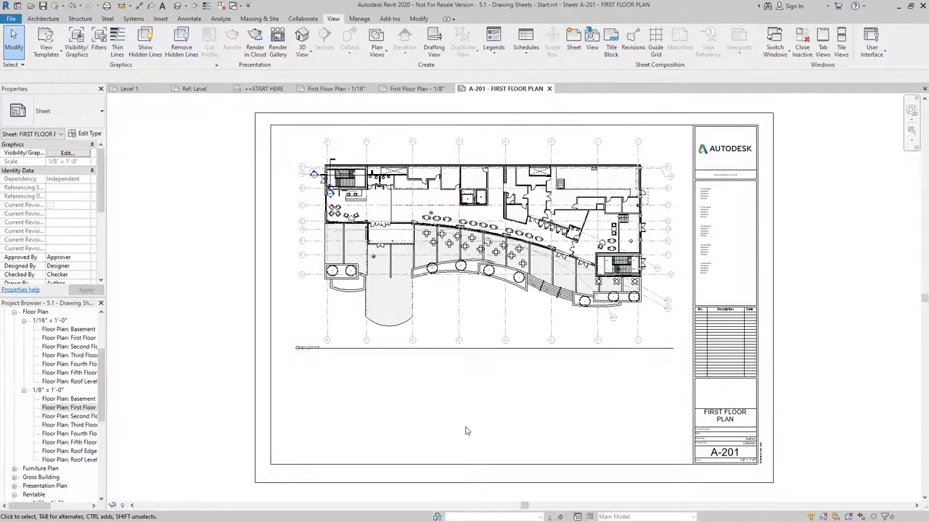
# Create a new sheet A-202 using the E1 30x42 titleblock
pyautogui.click(573, 43)
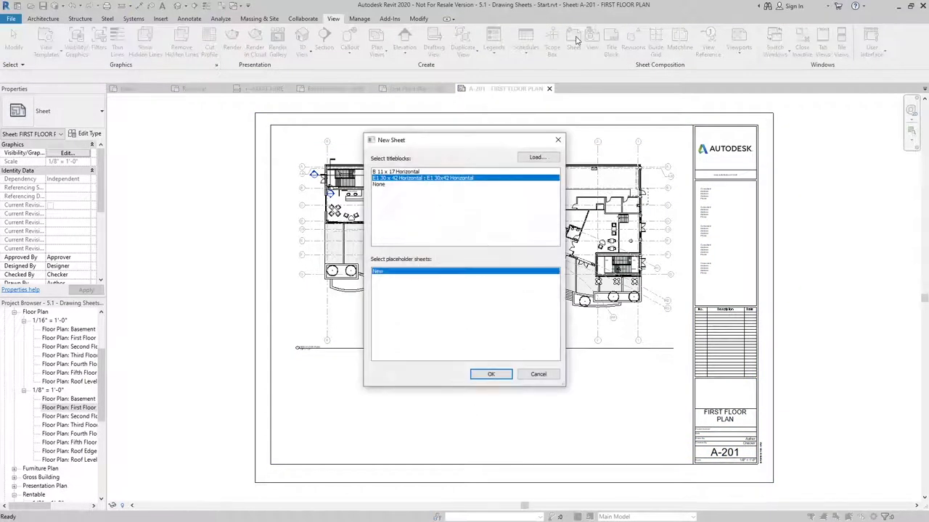
pyautogui.click(491, 373)
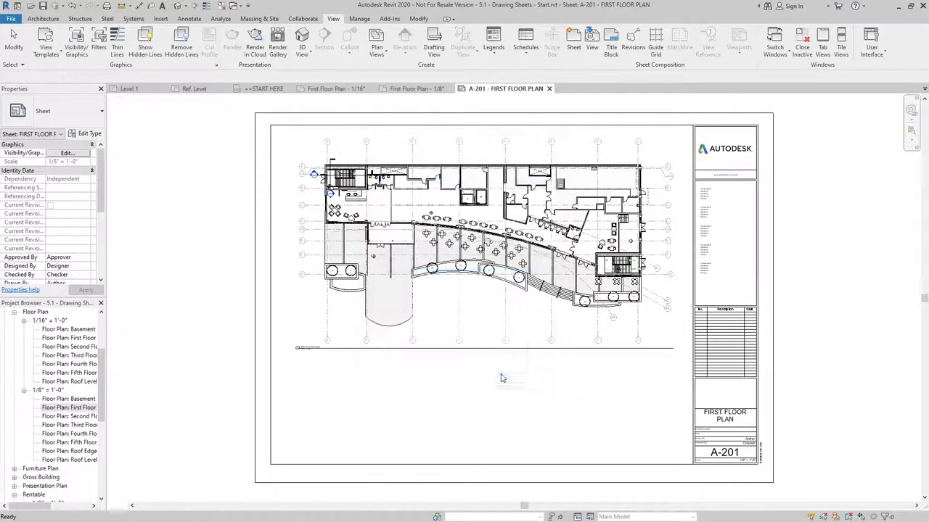
pyautogui.click(66, 416)
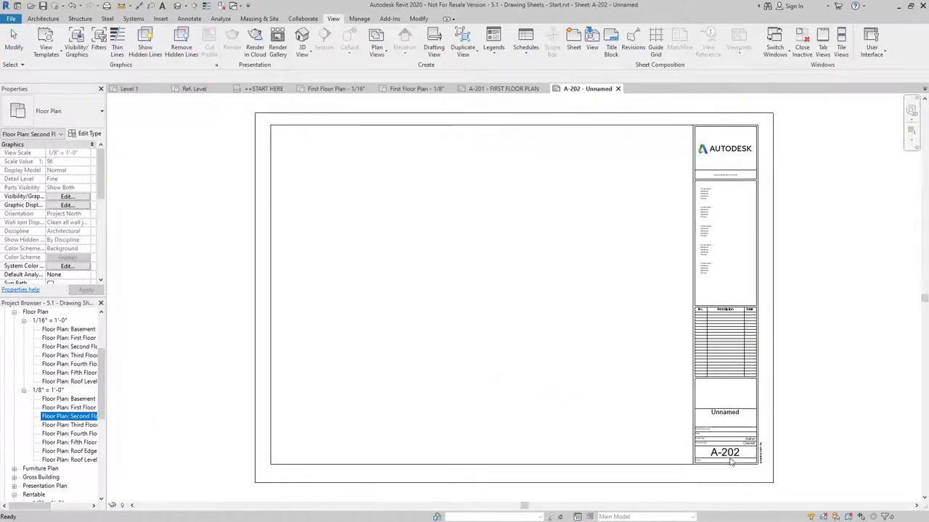
# Name the sheet SECOND FLOOR PLAN and place the 1/8" Second Floor plan viewport on it
pyautogui.click(729, 415)
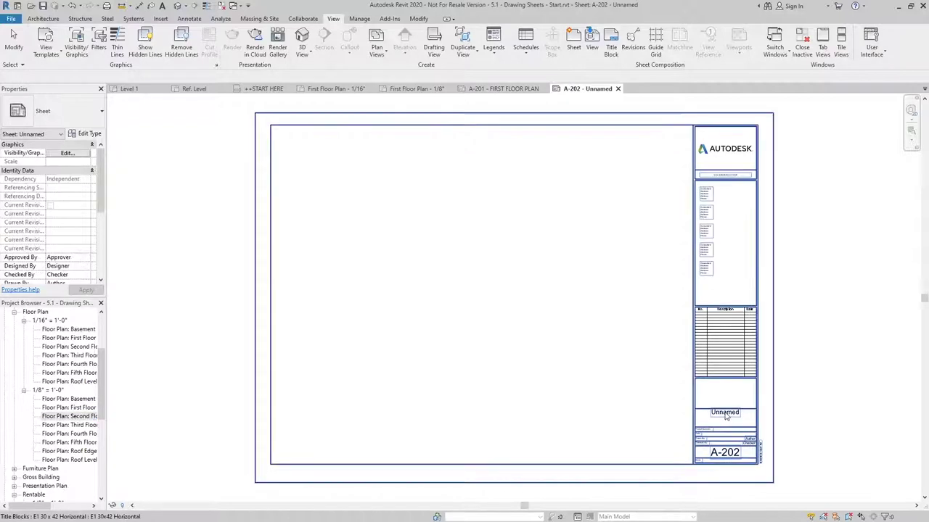
pyautogui.click(729, 413)
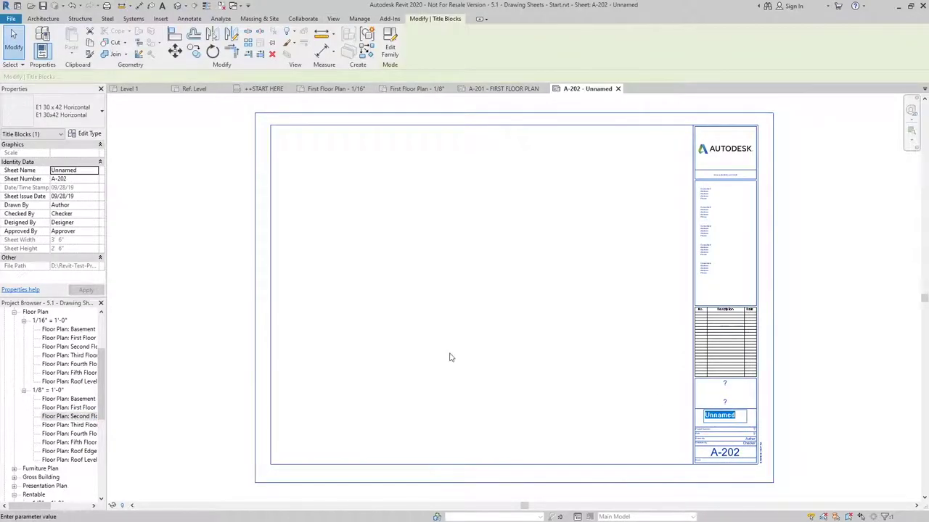
pyautogui.write('SECOND FLOOR PLAN')
pyautogui.click(445, 356)
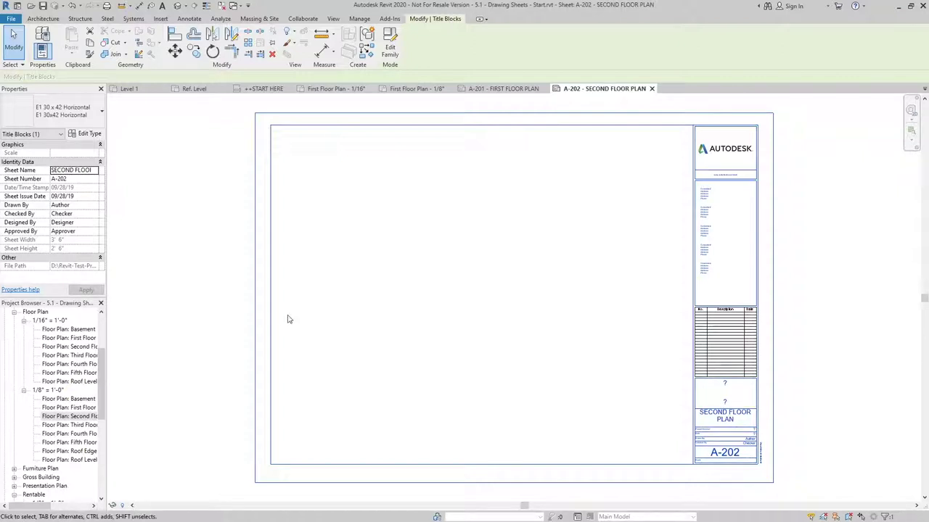
pyautogui.click(350, 315)
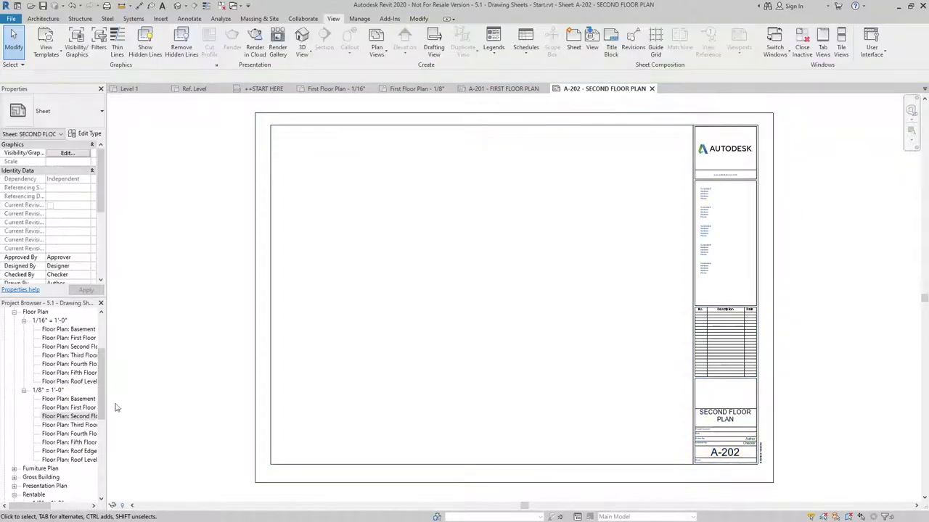
pyautogui.click(489, 279)
pyautogui.click(467, 414)
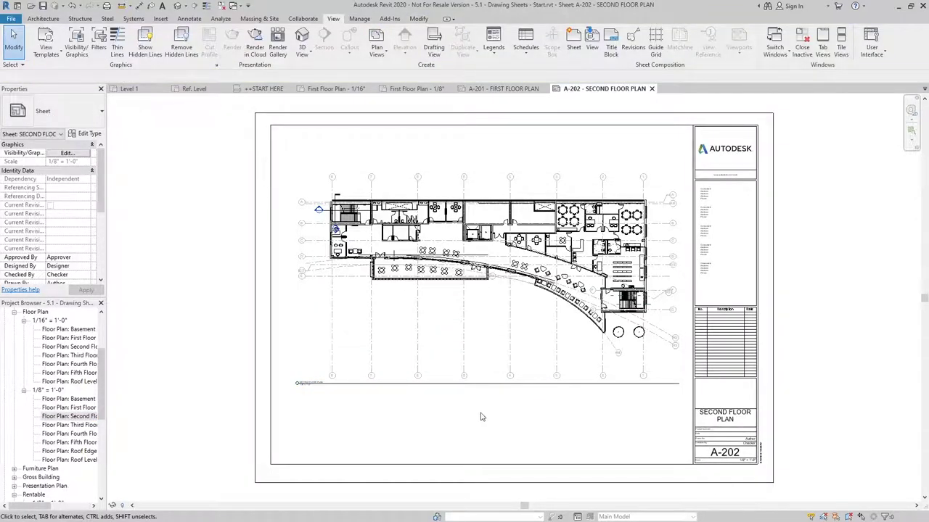
# Switch back and forth between sheets A-201 and A-202, ending on A-201
pyautogui.click(326, 214)
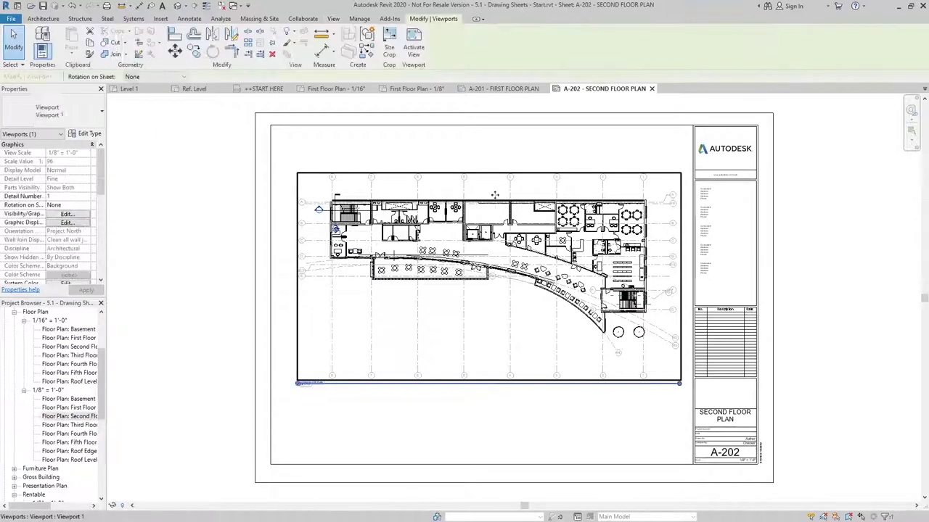
pyautogui.click(514, 88)
pyautogui.click(606, 89)
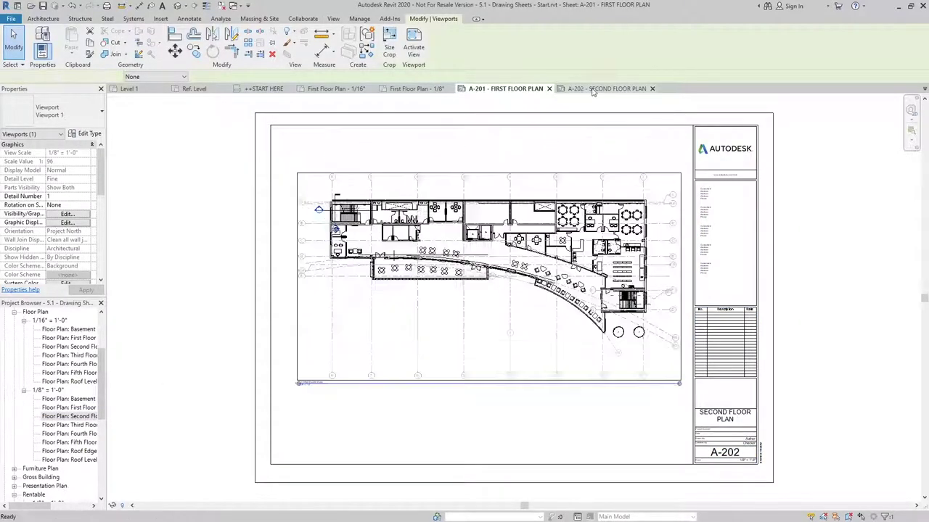
pyautogui.click(527, 88)
pyautogui.click(581, 89)
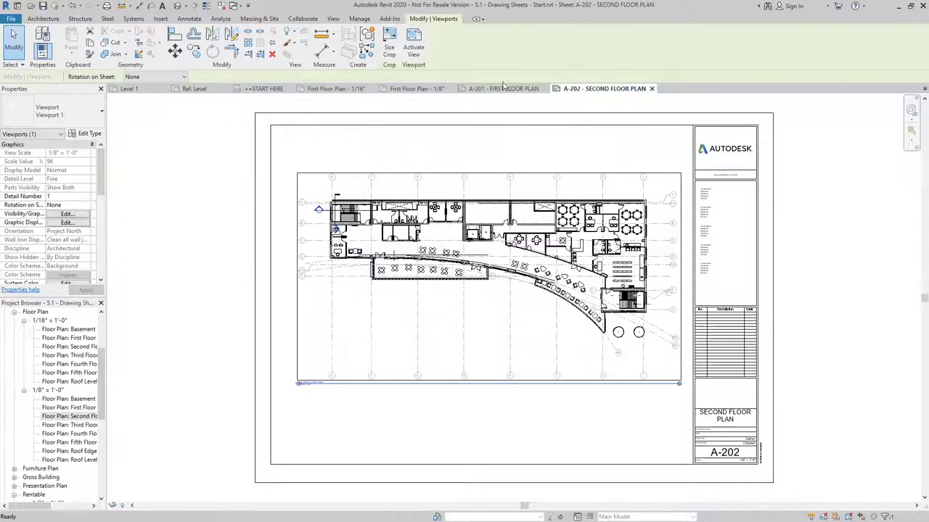
pyautogui.click(508, 88)
pyautogui.click(502, 434)
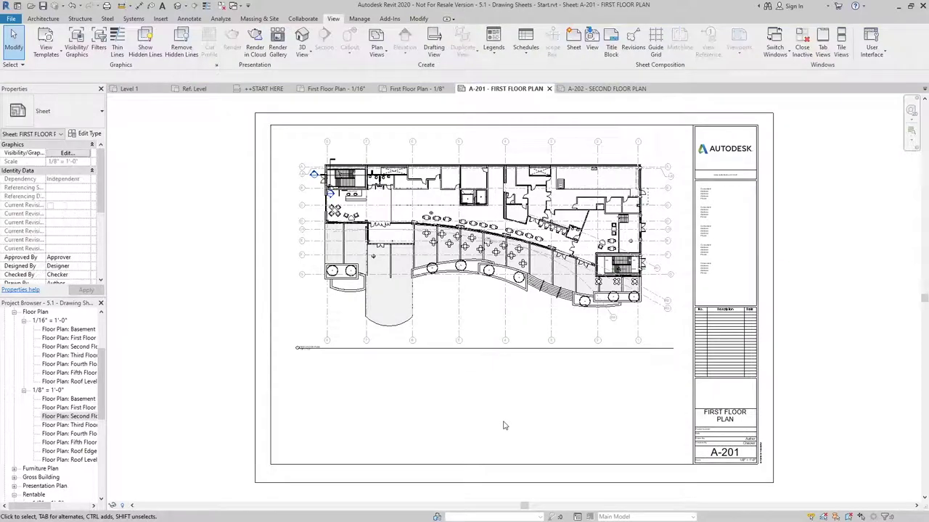
# Shift the First Floor viewport slightly left and up, then zoom to show grids and title block
pyautogui.click(488, 184)
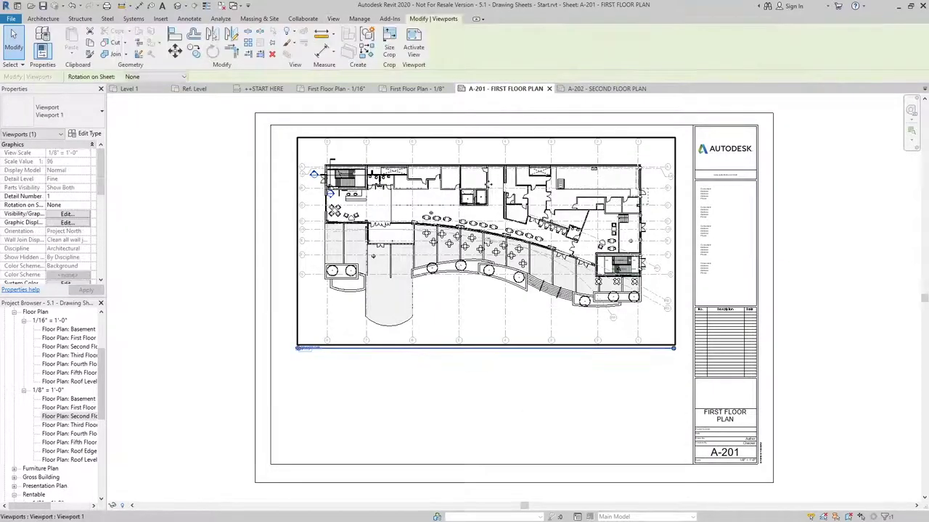
pyautogui.moveTo(489, 183); pyautogui.dragTo(480, 182)
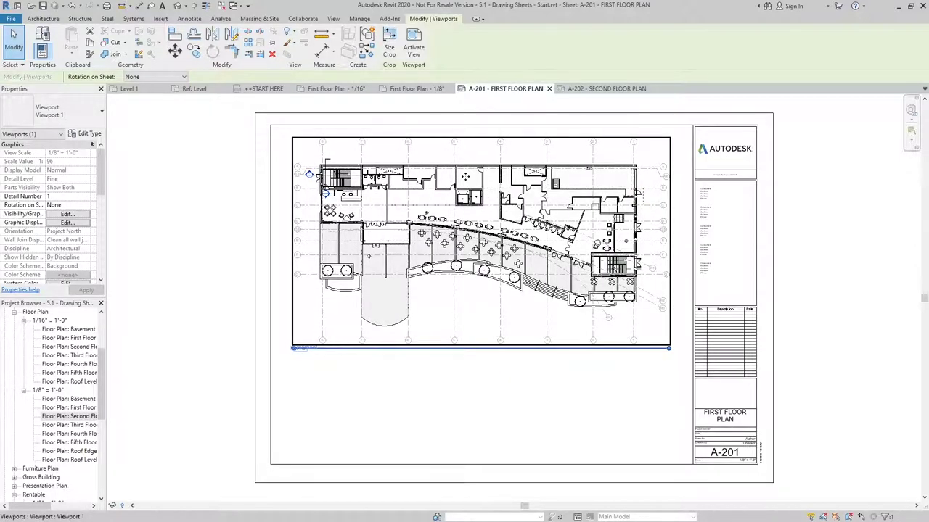
pyautogui.press('Up')
pyautogui.press('Up')
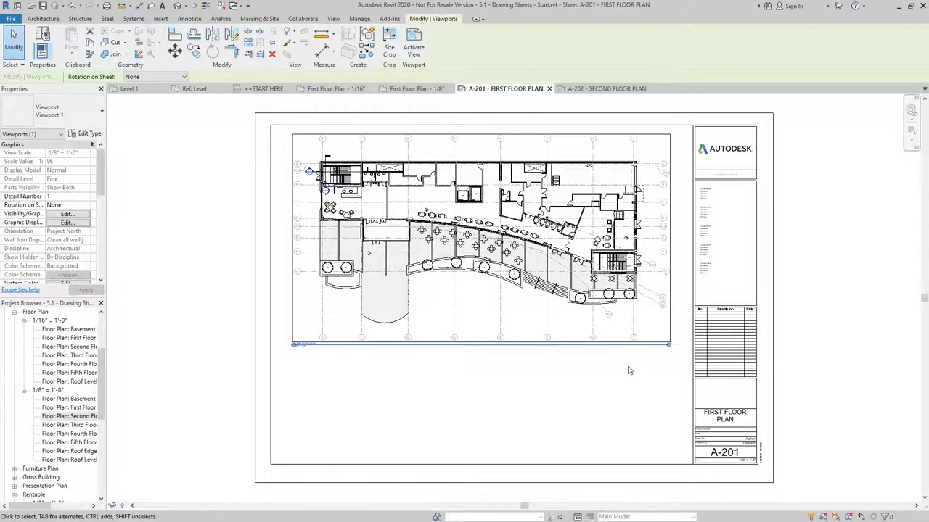
pyautogui.press('Escape')
pyautogui.scroll(6, 658, 163)
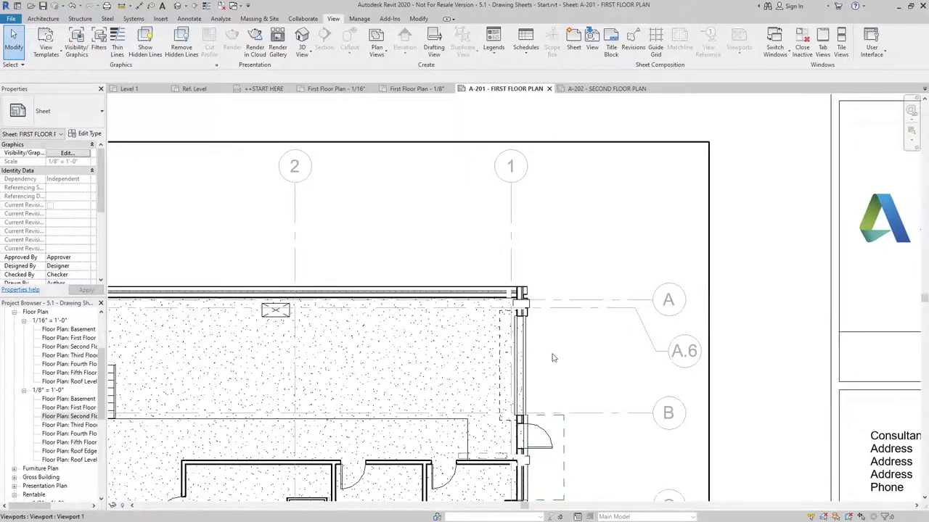
pyautogui.scroll(-3, 535, 247)
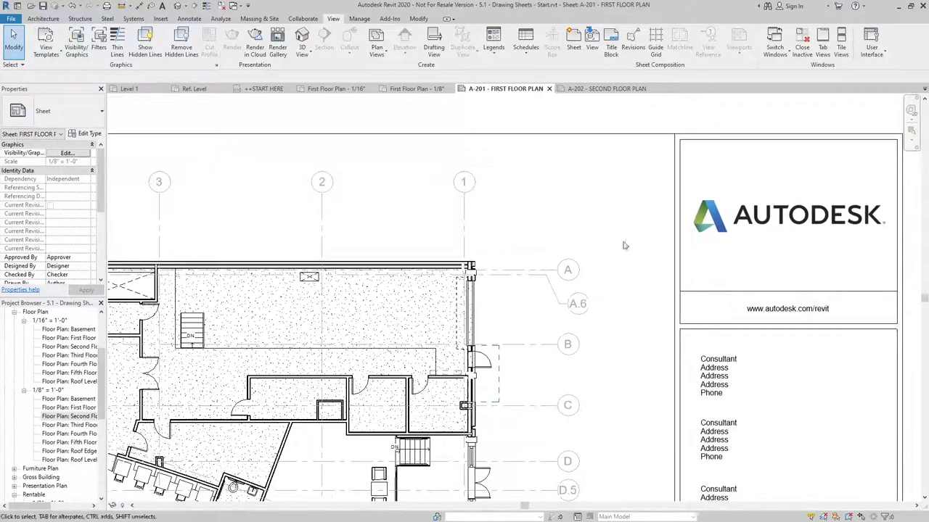
# Create a new guide grid on A-201 named OVERALL PLANS
pyautogui.click(655, 43)
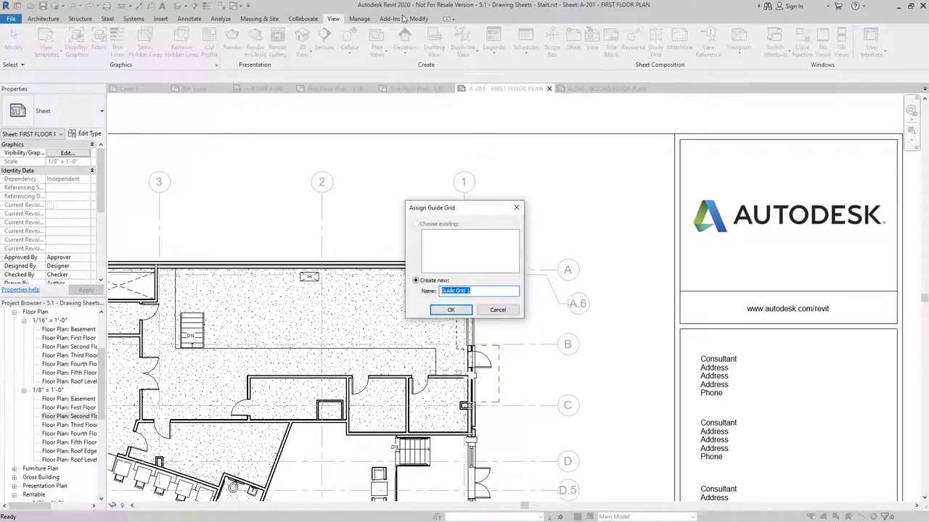
pyautogui.write('OVER')
pyautogui.write('AL PLANS')
pyautogui.press('Return')
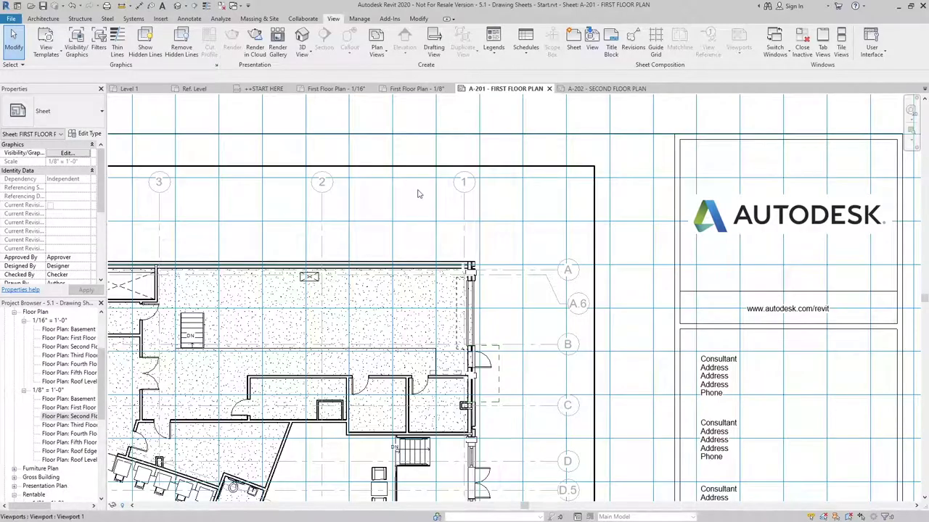
pyautogui.scroll(-6, 417, 194)
pyautogui.scroll(2, 603, 187)
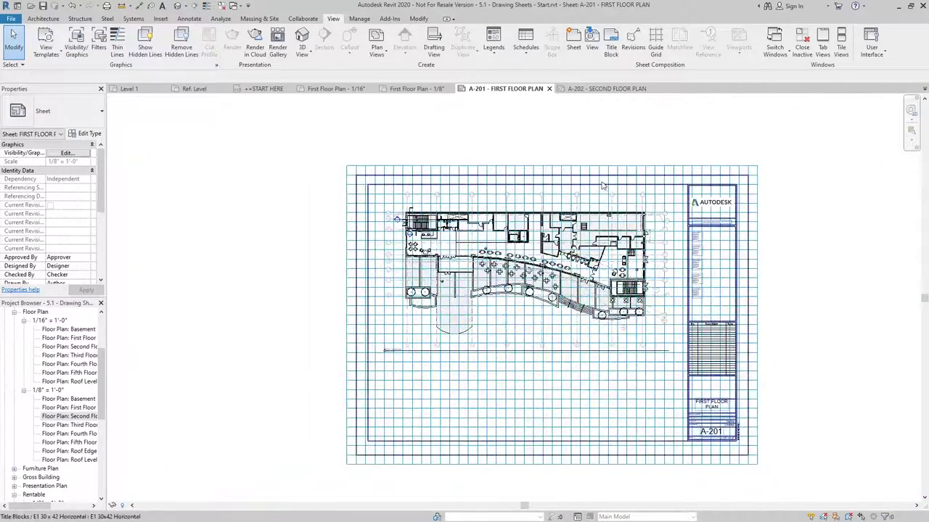
# Resize the guide grid with its edge grips into a thin band near the title block
pyautogui.click(759, 191)
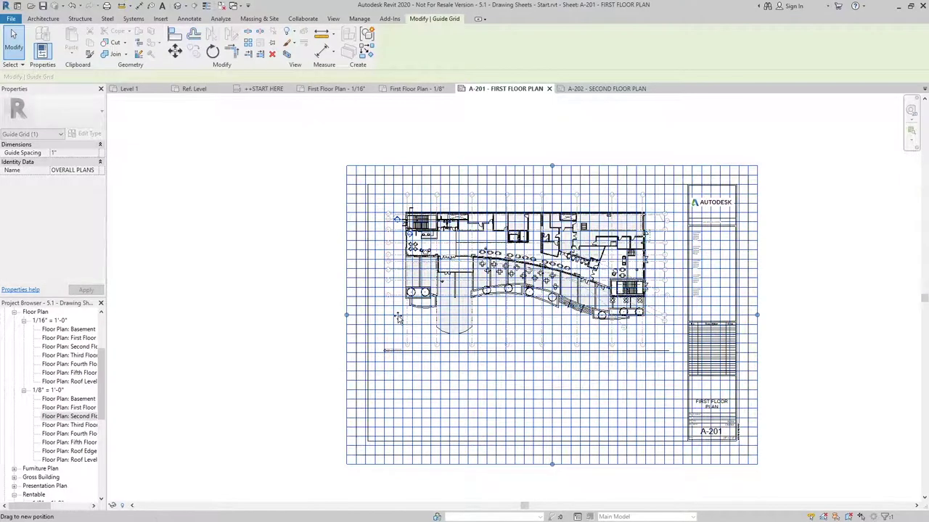
pyautogui.moveTo(655, 308); pyautogui.dragTo(675, 313)
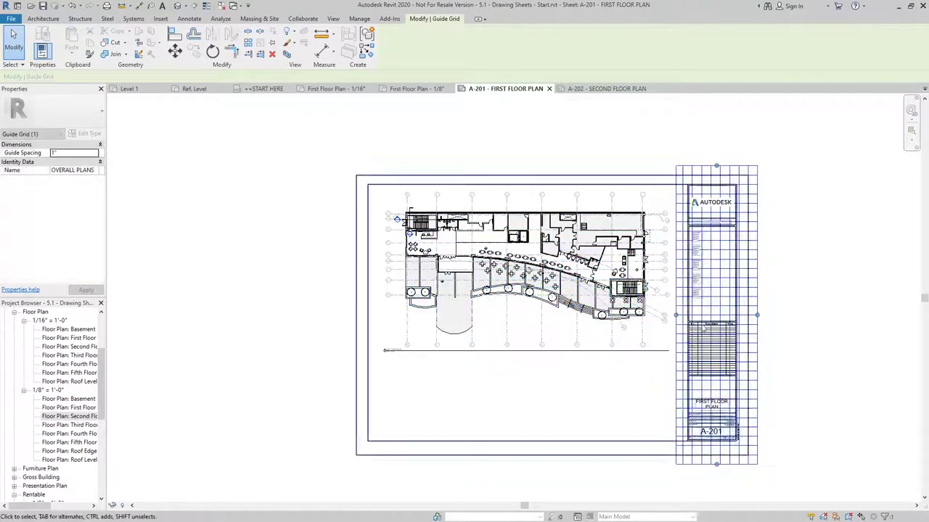
pyautogui.moveTo(717, 464); pyautogui.dragTo(719, 212)
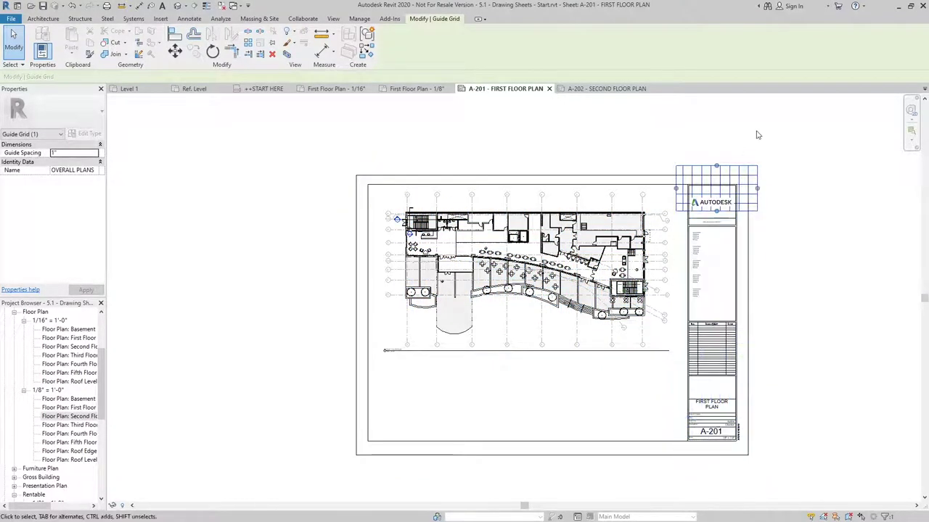
pyautogui.scroll(4, 746, 152)
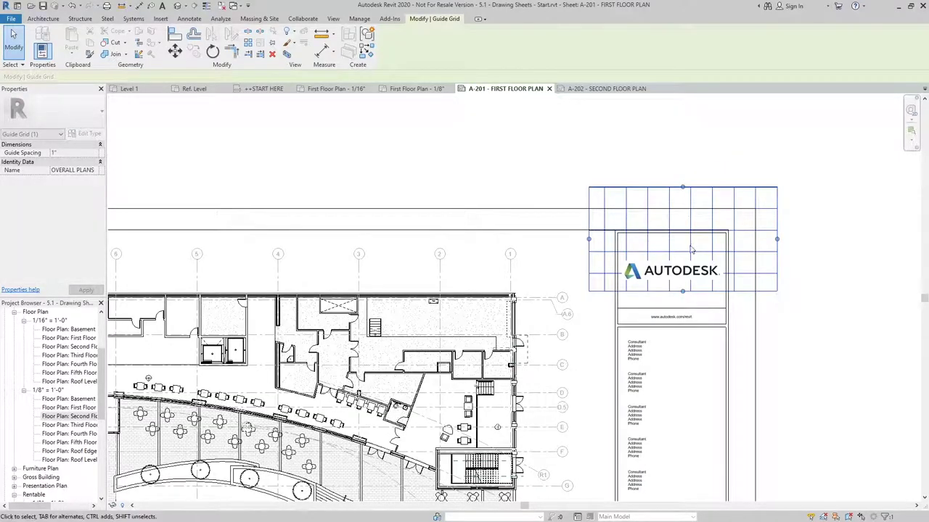
pyautogui.moveTo(682, 189); pyautogui.dragTo(682, 240)
pyautogui.moveTo(682, 291); pyautogui.dragTo(613, 258)
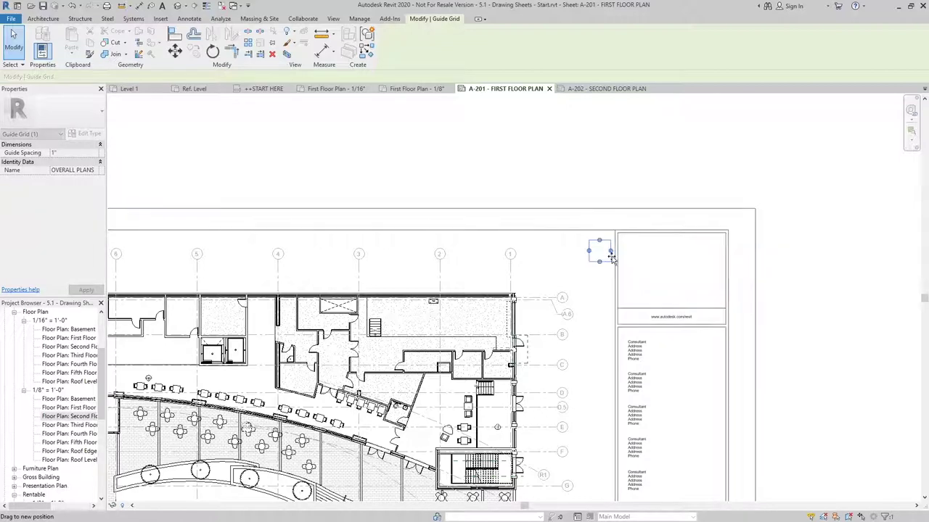
pyautogui.scroll(5, 622, 260)
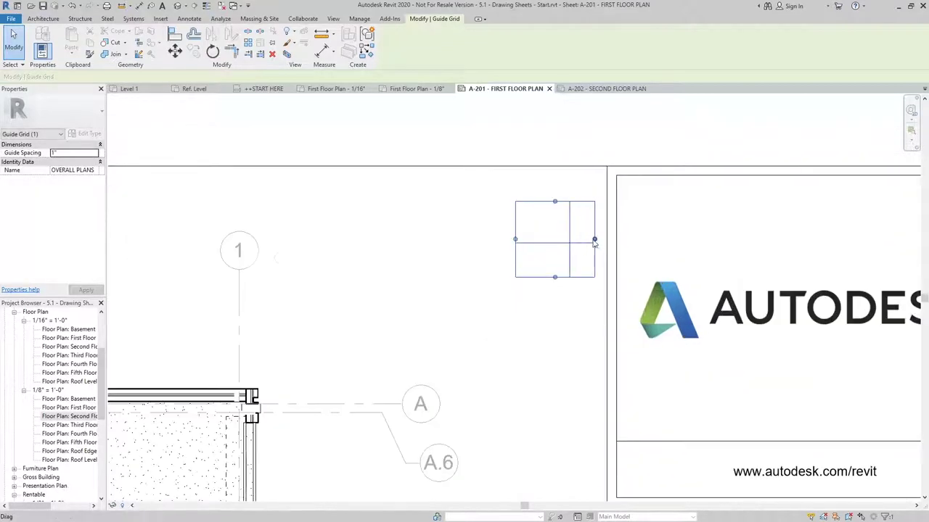
pyautogui.moveTo(595, 240); pyautogui.dragTo(617, 239)
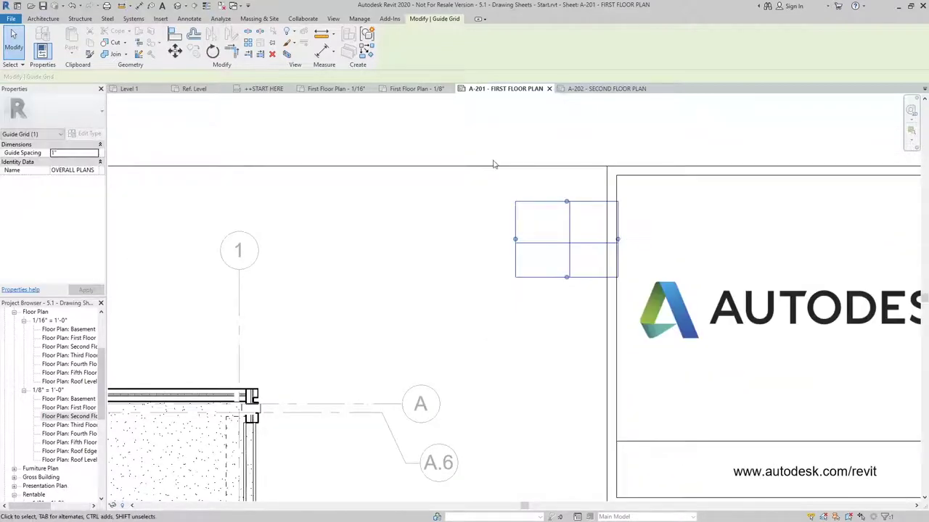
# Move the guide grid so its line crossing sits on the plan's A/1 wall corner
pyautogui.click(174, 50)
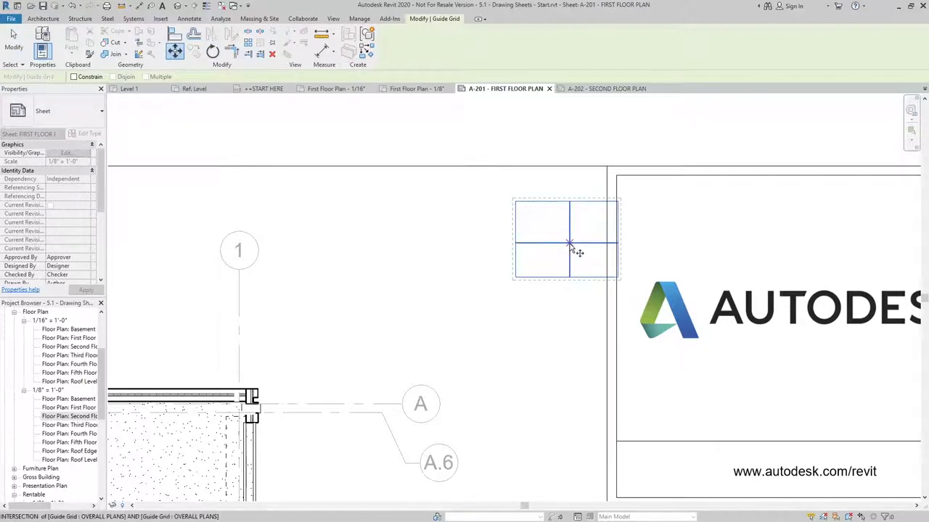
pyautogui.click(570, 244)
pyautogui.scroll(3, 359, 367)
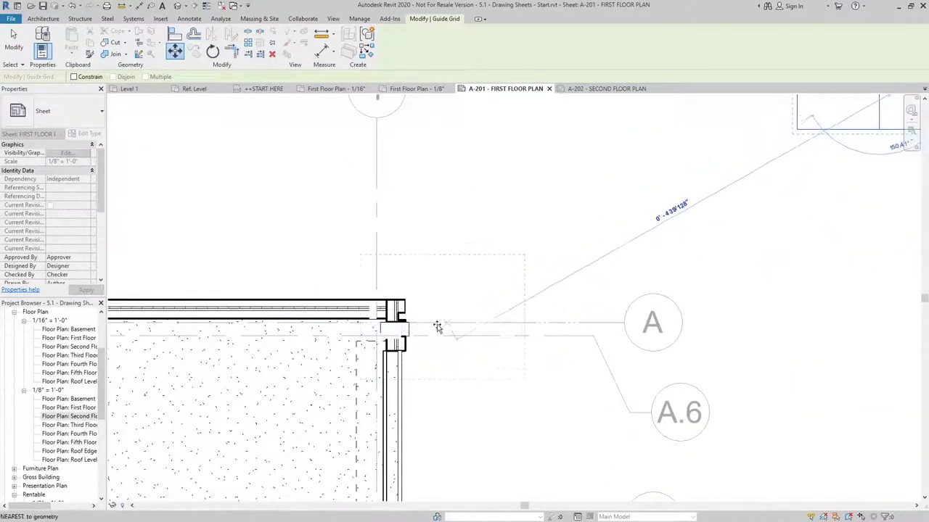
pyautogui.click(377, 326)
pyautogui.scroll(-4, 535, 254)
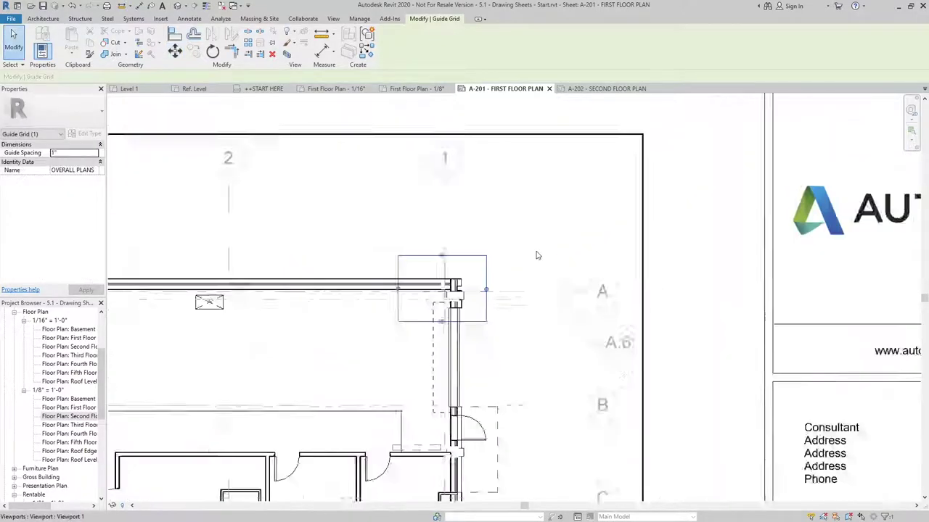
pyautogui.click(641, 246)
pyautogui.scroll(-2, 641, 246)
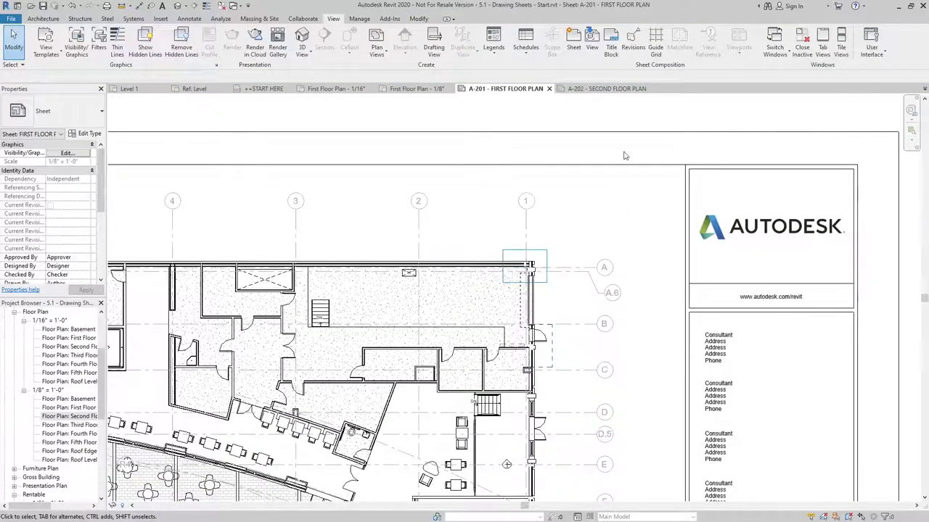
pyautogui.click(617, 89)
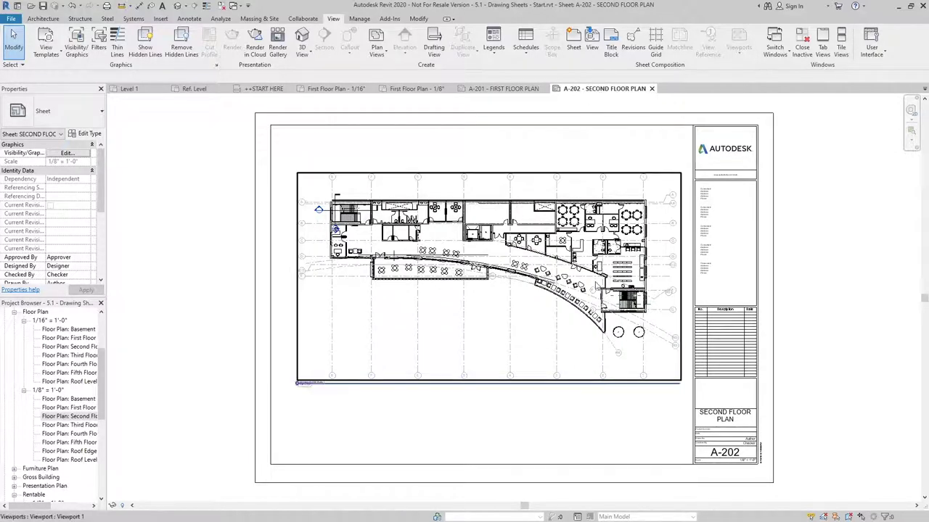
# Set sheet A-202's Guide Grid property to OVERALL PLANS
pyautogui.click(599, 421)
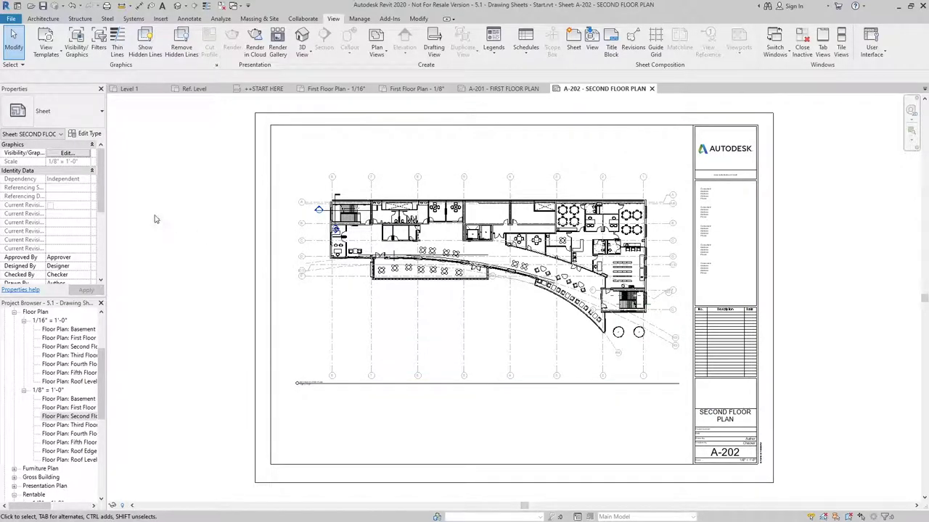
pyautogui.moveTo(104, 183); pyautogui.dragTo(112, 247)
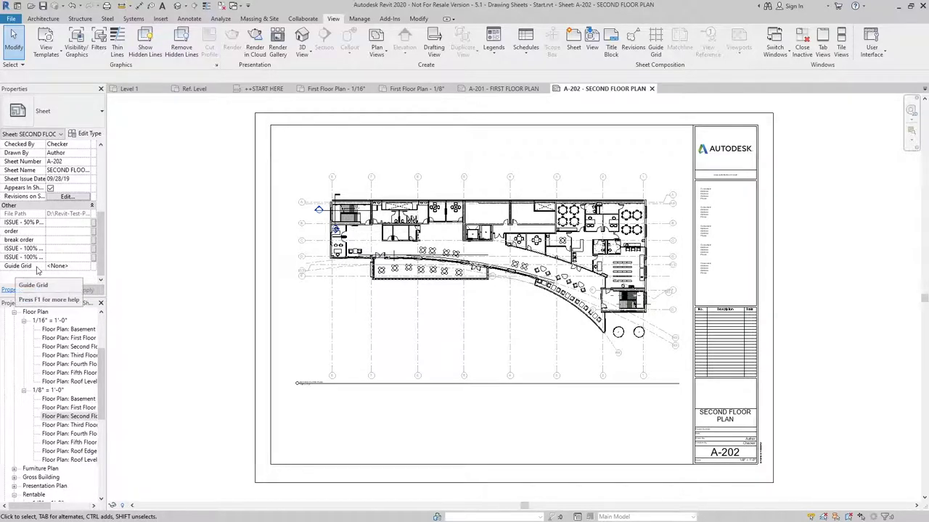
pyautogui.click(64, 266)
pyautogui.click(86, 267)
pyautogui.click(74, 282)
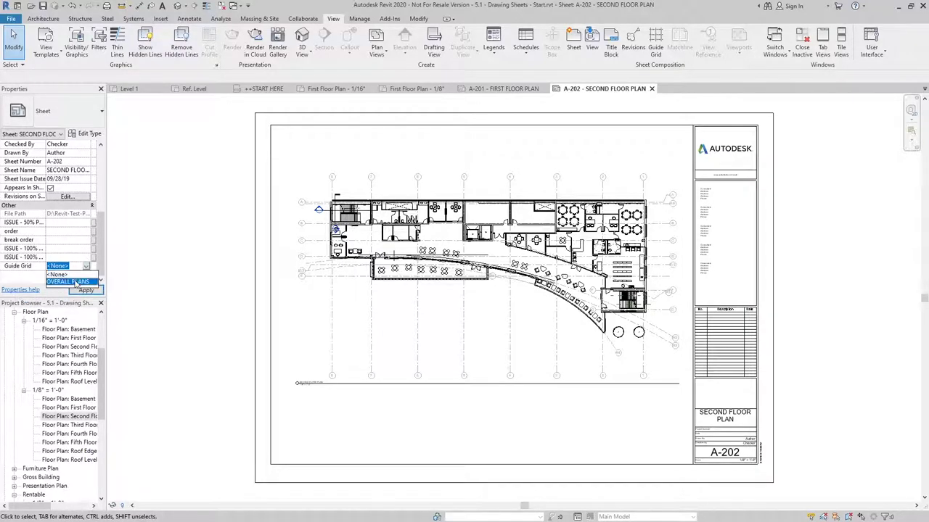
# Move the Second Floor viewport so its A/1 wall corner snaps onto the guide grid crossing
pyautogui.click(644, 243)
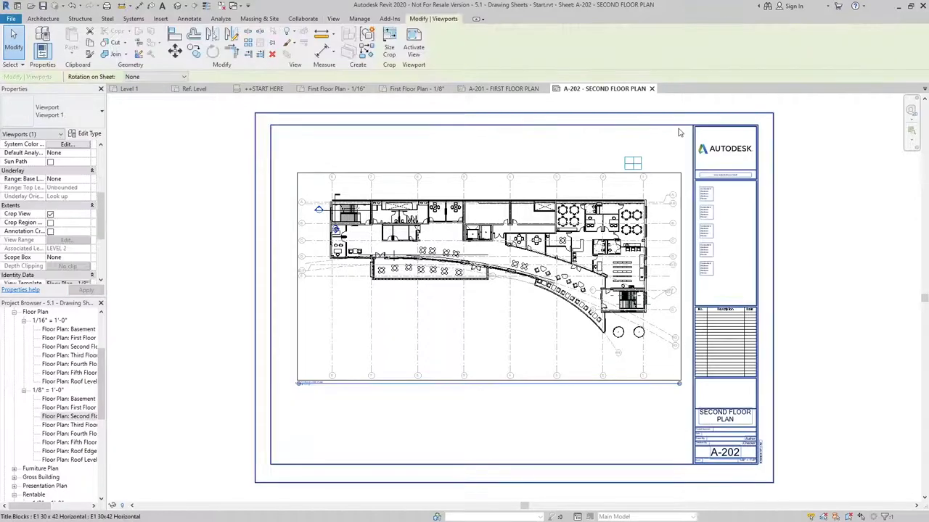
pyautogui.scroll(6, 603, 309)
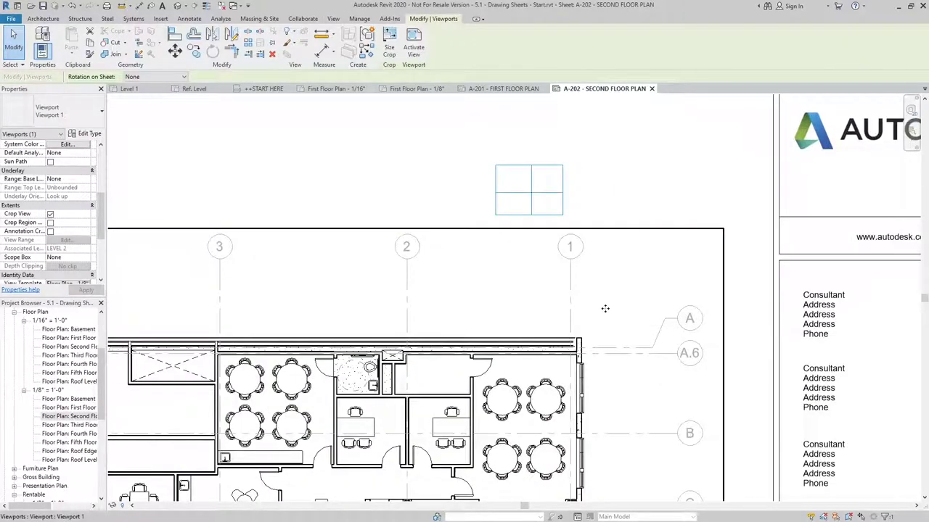
pyautogui.click(175, 49)
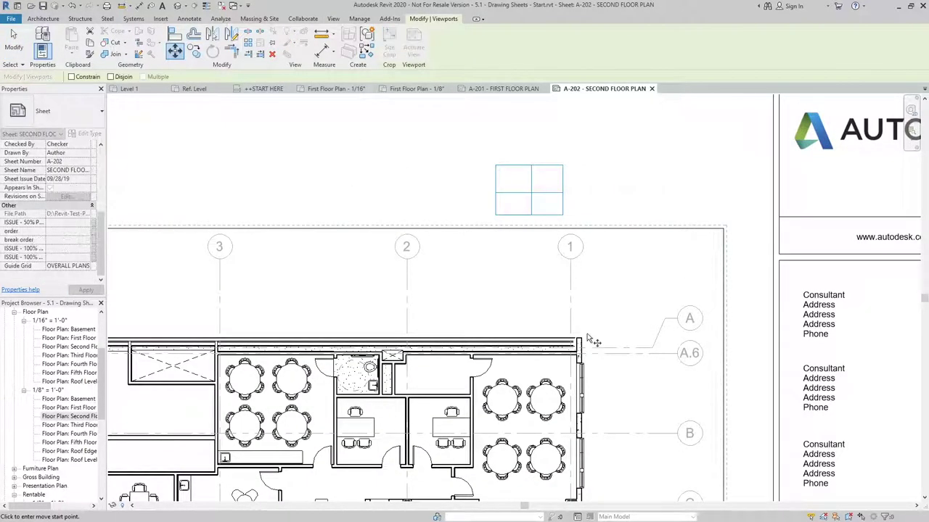
pyautogui.scroll(4, 587, 341)
pyautogui.click(546, 370)
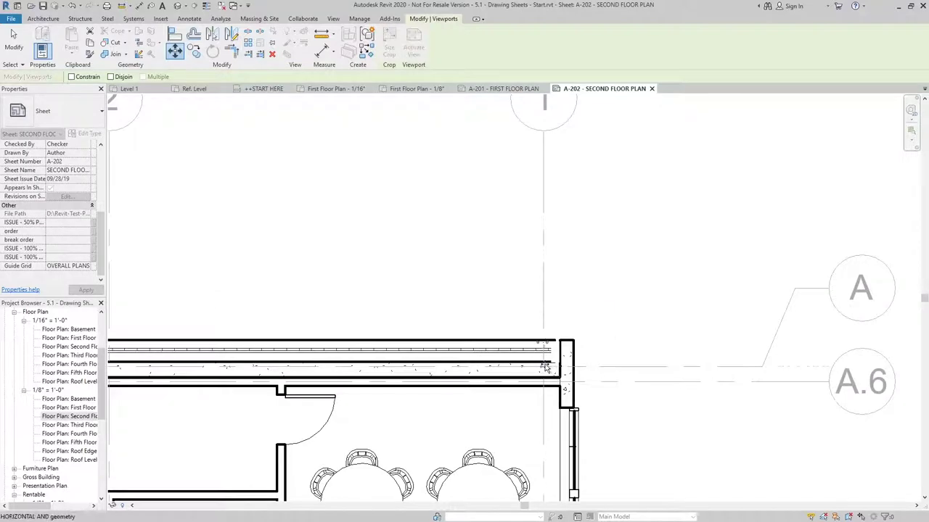
pyautogui.scroll(-4, 546, 305)
pyautogui.scroll(2, 626, 373)
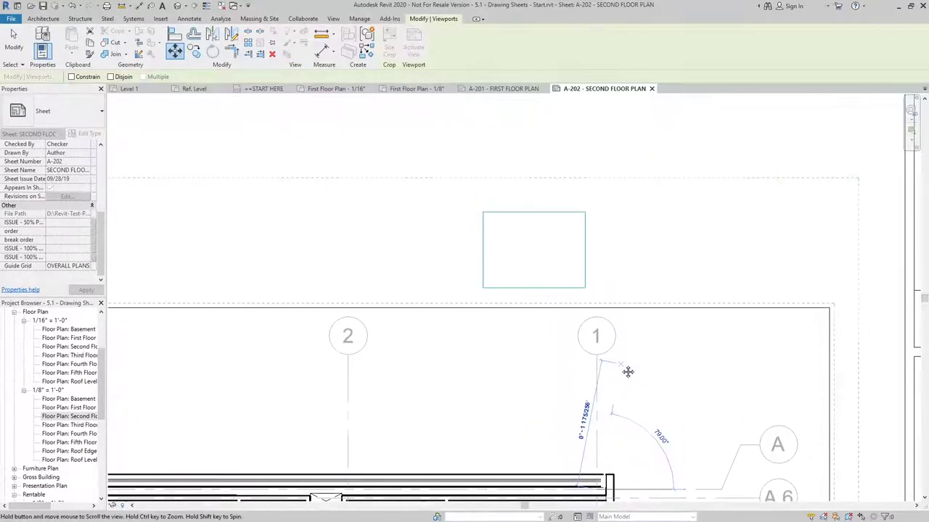
pyautogui.click(536, 256)
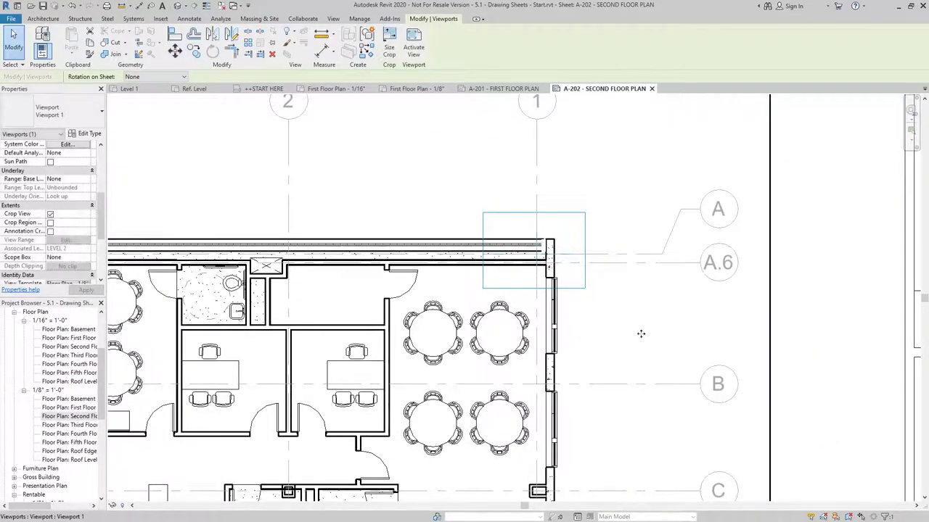
pyautogui.scroll(-5, 641, 334)
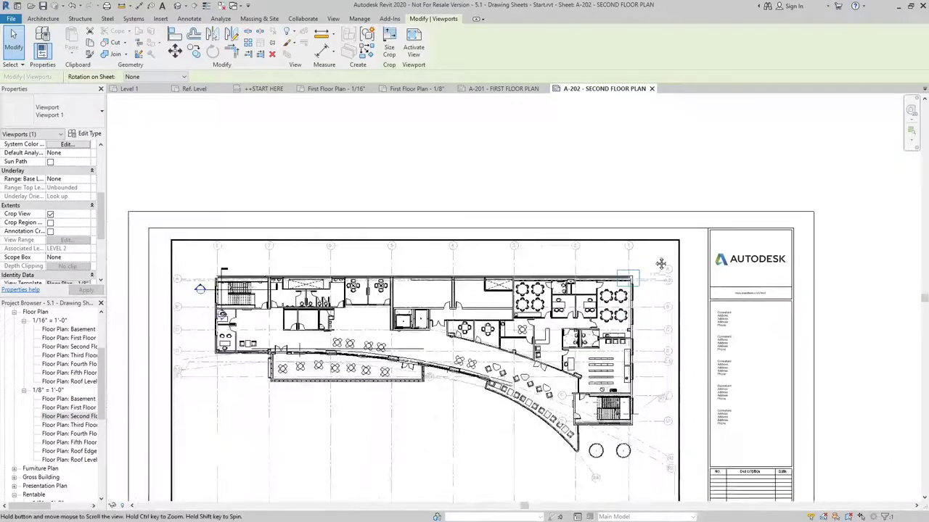
pyautogui.click(625, 163)
# Zoom to fit and compare sheets A-201 and A-202 to check the alignment
pyautogui.press('z')
pyautogui.press('f')
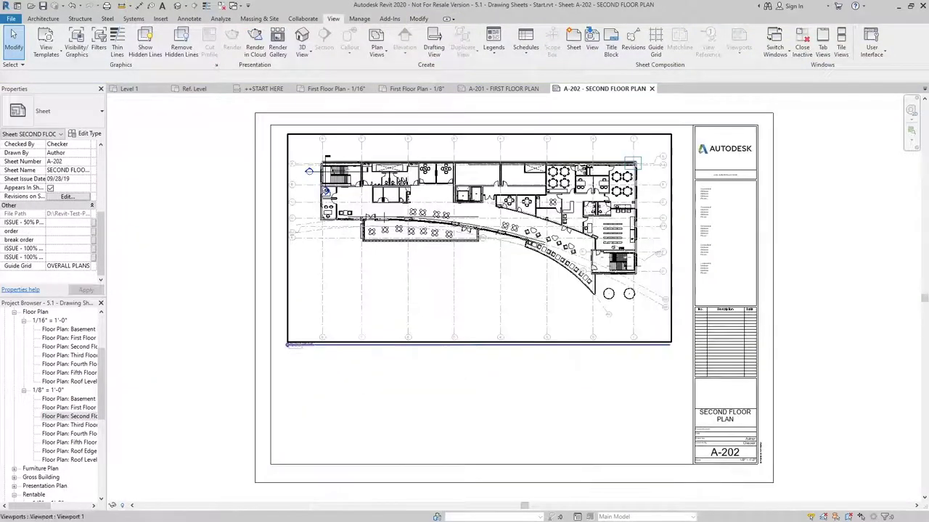
pyautogui.click(492, 89)
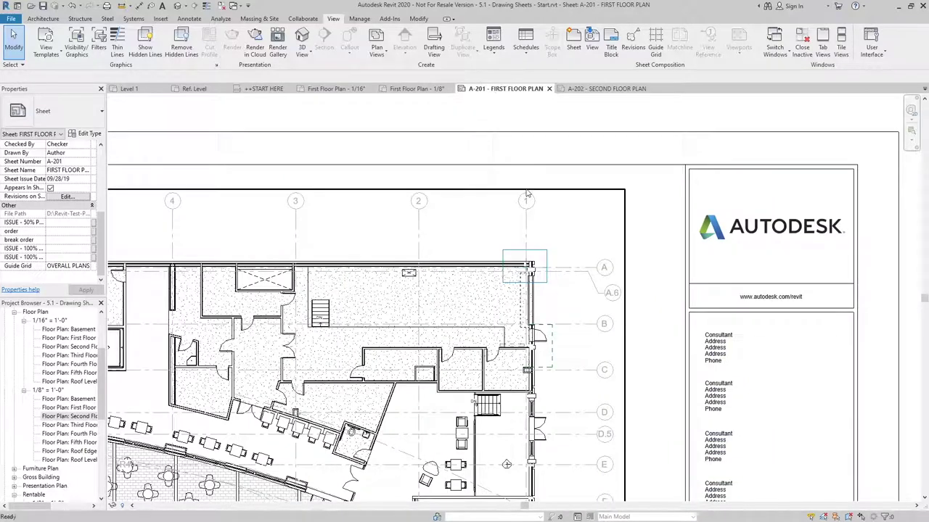
pyautogui.press('z')
pyautogui.press('f')
pyautogui.click(584, 88)
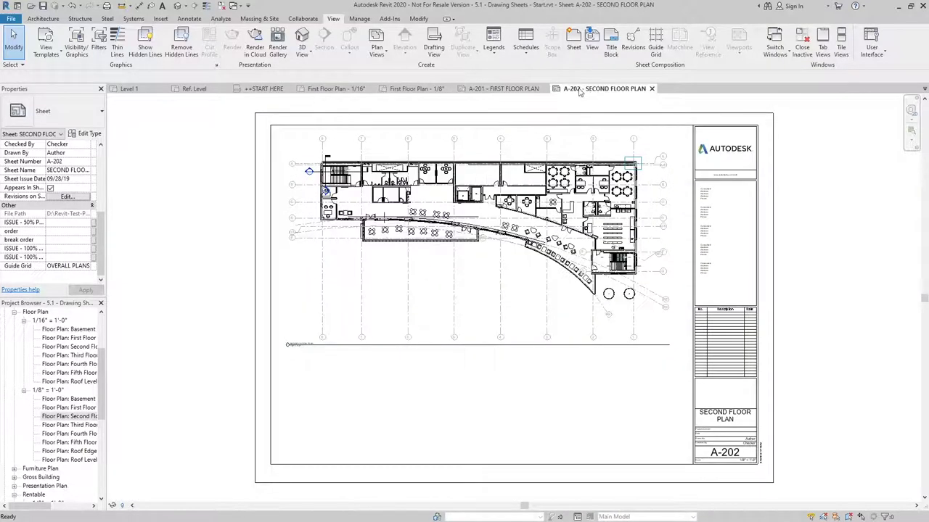
pyautogui.click(527, 90)
pyautogui.click(586, 90)
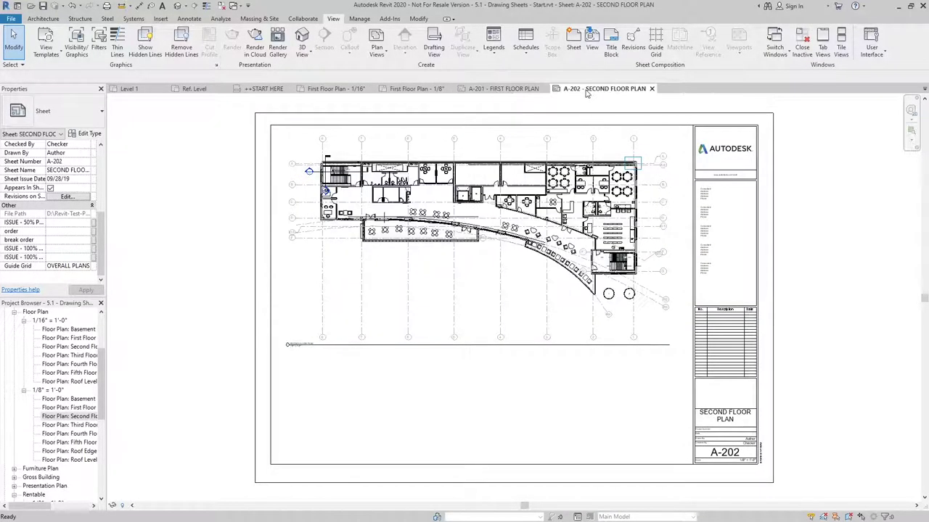